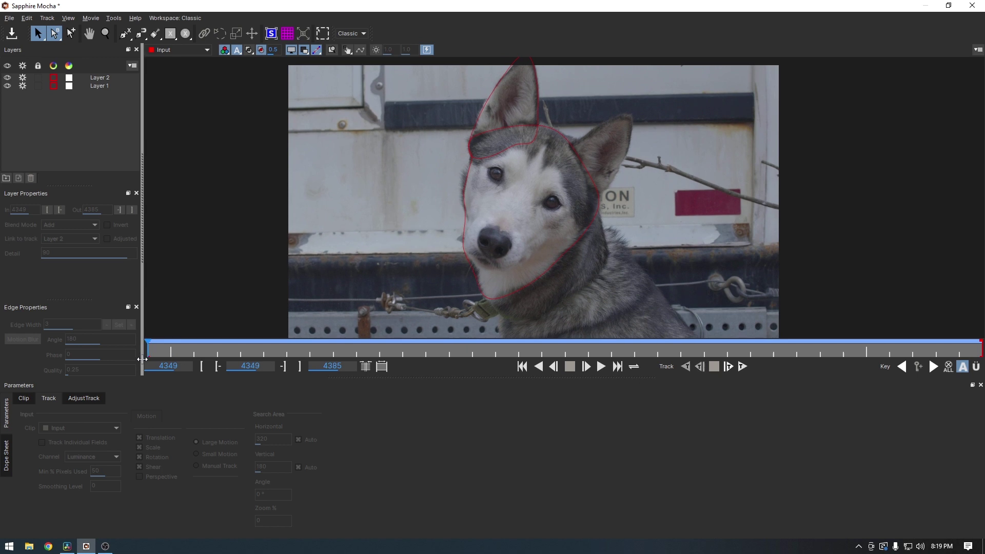
- Check the head mask in playback, then draw an ellipse over the right ear as Layer 3
{"action": "key", "text": "space"}
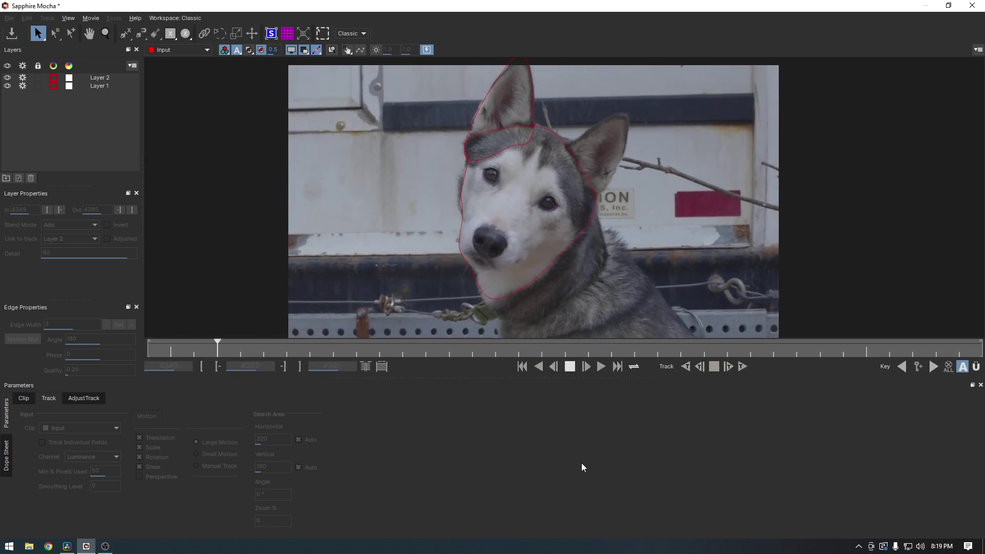
{"action": "key", "text": "shift+t"}
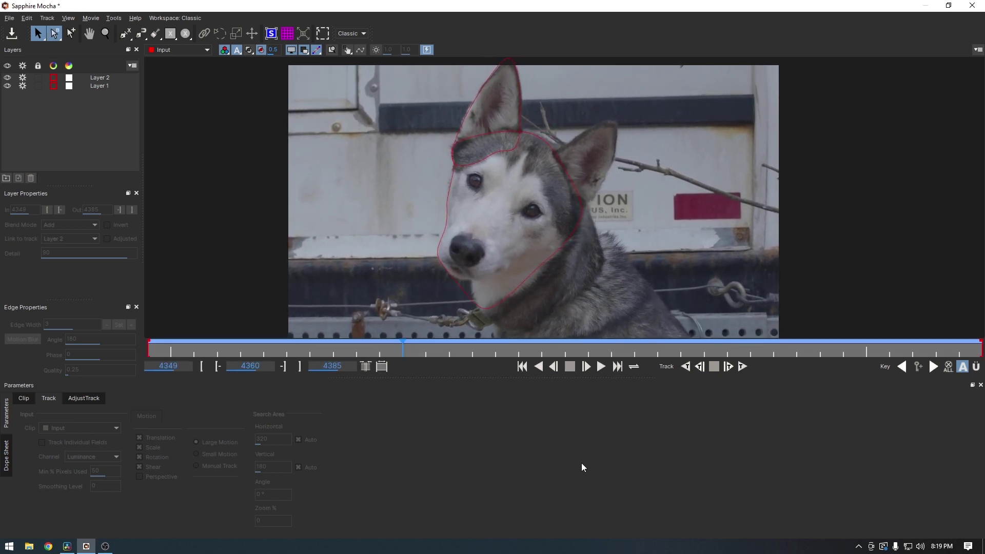
{"action": "left_click", "coordinate": [186, 34]}
{"action": "left_click_drag", "start_coordinate": [598, 150], "coordinate": [668, 136]}
{"action": "scroll", "coordinate": [700, 132], "scroll_direction": "up", "scroll_amount": 10}
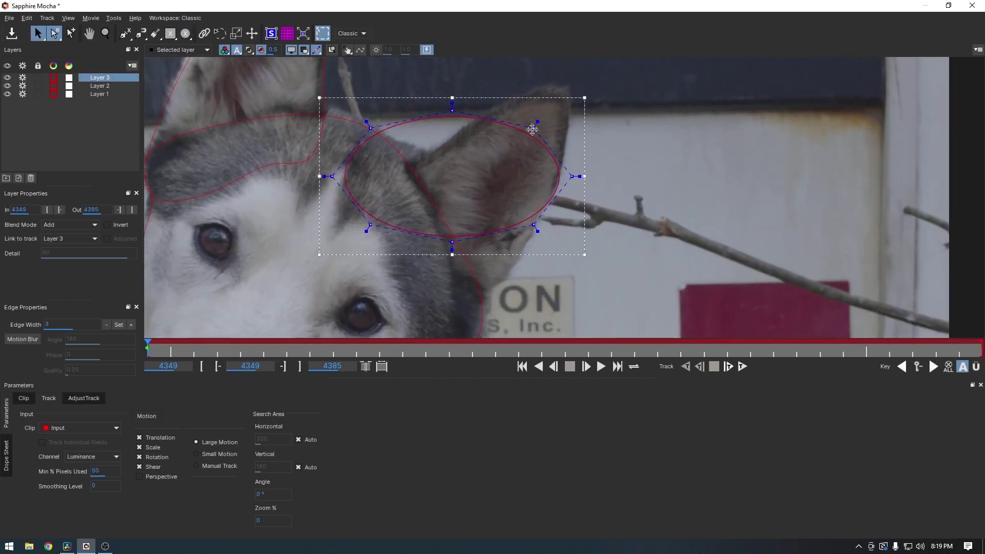
- Drag the ellipse's points onto the ear's tip, left edge, base and right edge
{"action": "left_click_drag", "start_coordinate": [533, 129], "coordinate": [583, 70]}
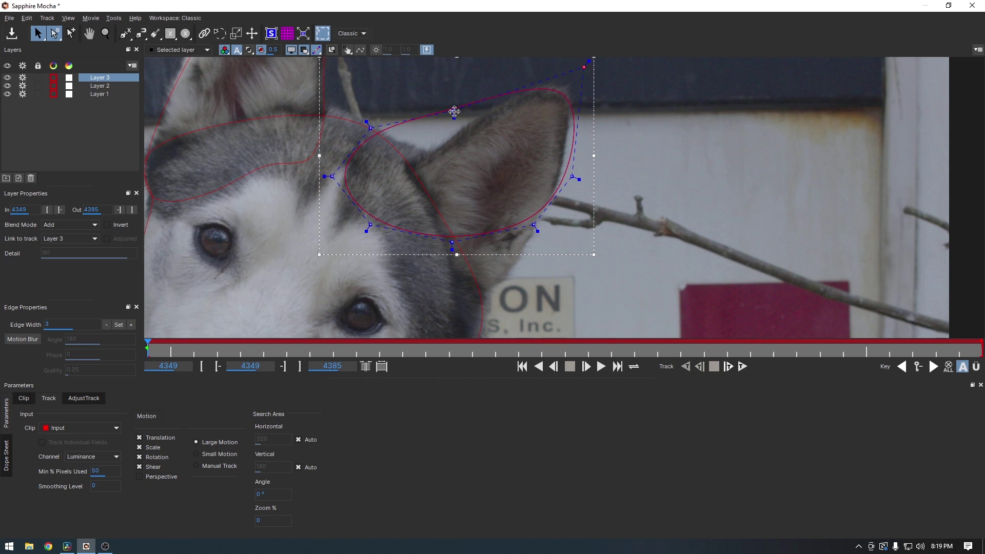
{"action": "left_click_drag", "start_coordinate": [454, 111], "coordinate": [478, 123]}
{"action": "left_click_drag", "start_coordinate": [372, 126], "coordinate": [432, 154]}
{"action": "left_click_drag", "start_coordinate": [341, 179], "coordinate": [380, 171]}
{"action": "left_click_drag", "start_coordinate": [370, 224], "coordinate": [459, 335]}
{"action": "left_click_drag", "start_coordinate": [579, 290], "coordinate": [547, 253]}
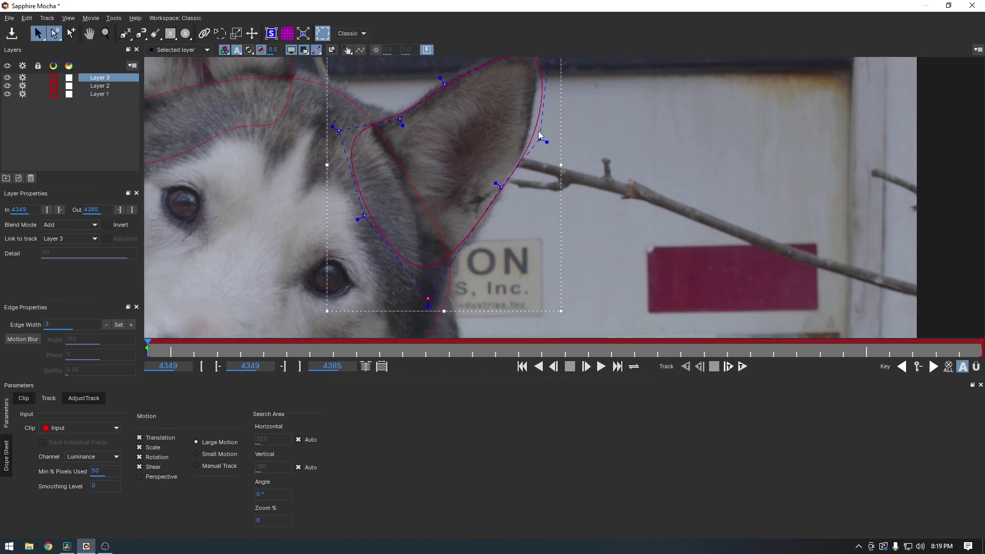
{"action": "left_click_drag", "start_coordinate": [535, 140], "coordinate": [610, 198]}
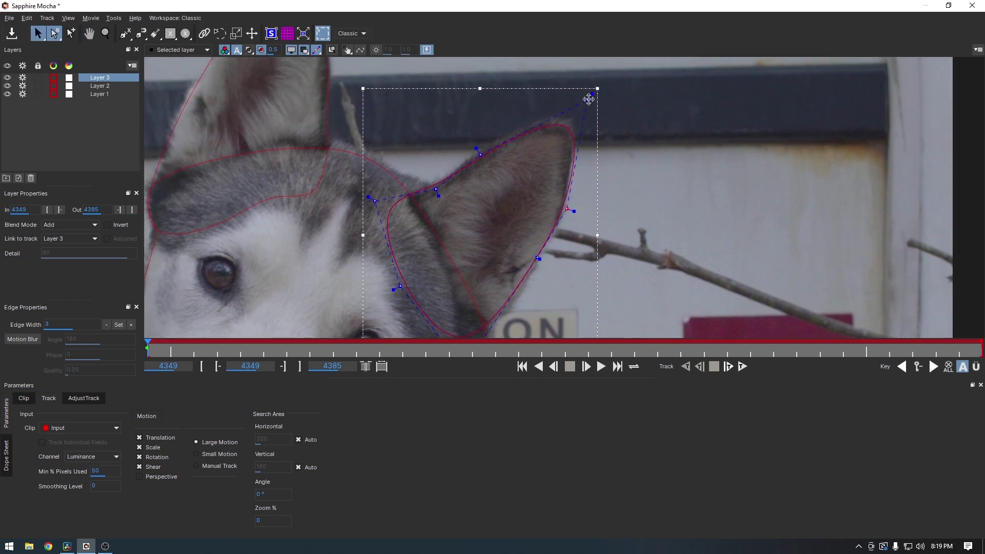
{"action": "left_click_drag", "start_coordinate": [589, 99], "coordinate": [589, 90]}
- Pan around the ear and pull the bottom point down to fit the ear base
{"action": "key", "text": "x"}
{"action": "left_click_drag", "start_coordinate": [550, 266], "coordinate": [557, 170]}
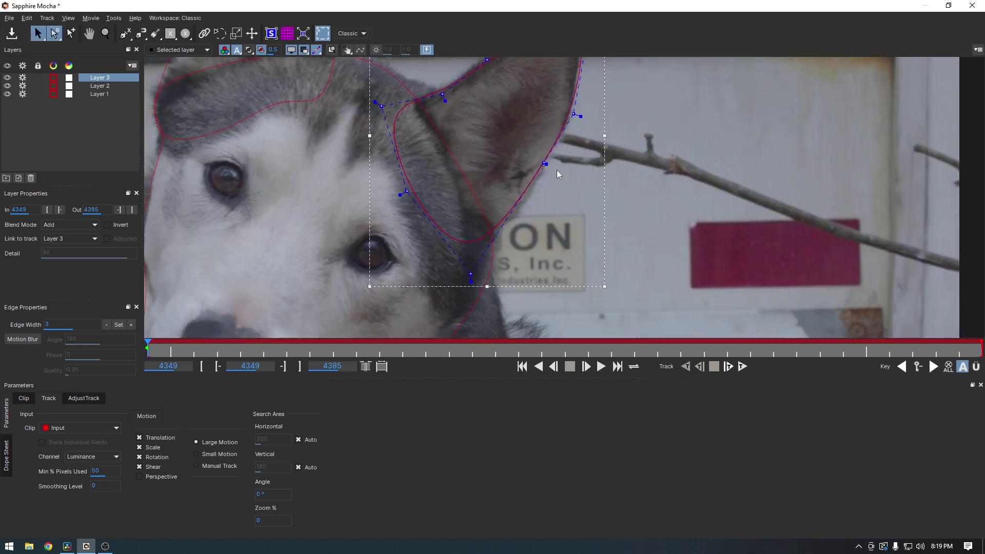
{"action": "key", "text": "x"}
{"action": "left_click_drag", "start_coordinate": [587, 214], "coordinate": [647, 170]}
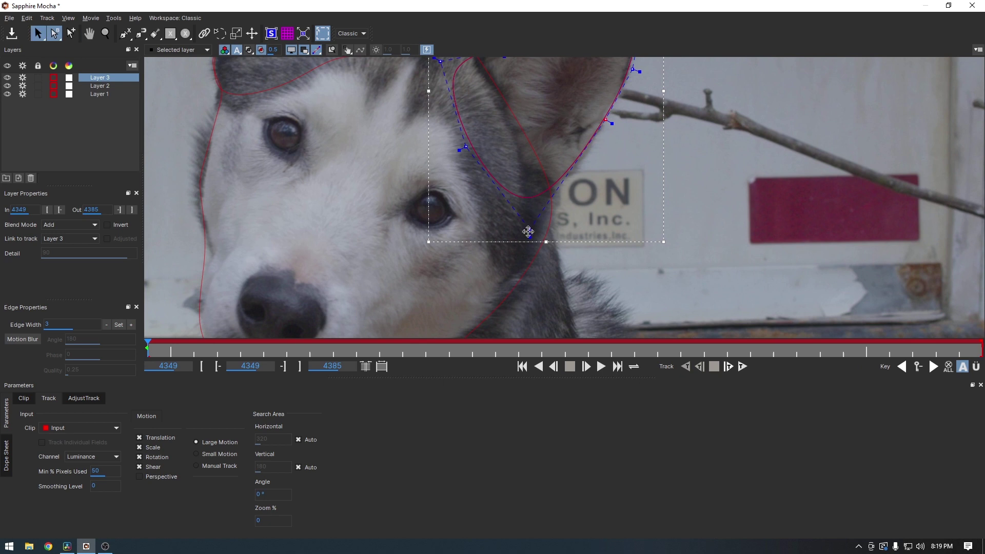
{"action": "left_click_drag", "start_coordinate": [530, 230], "coordinate": [530, 248]}
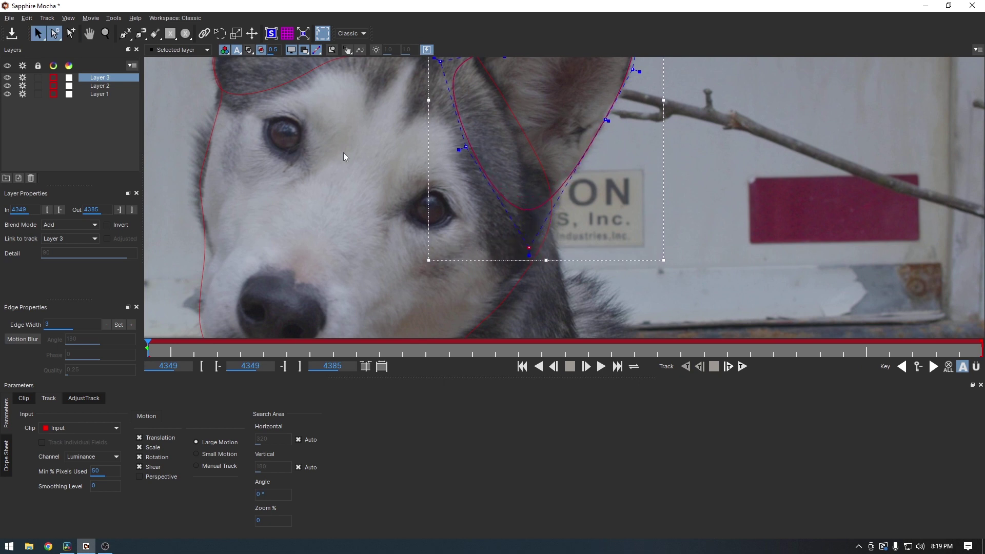
{"action": "key", "text": "x"}
{"action": "left_click_drag", "start_coordinate": [733, 259], "coordinate": [717, 247]}
{"action": "key", "text": "x"}
{"action": "left_click_drag", "start_coordinate": [759, 186], "coordinate": [783, 234]}
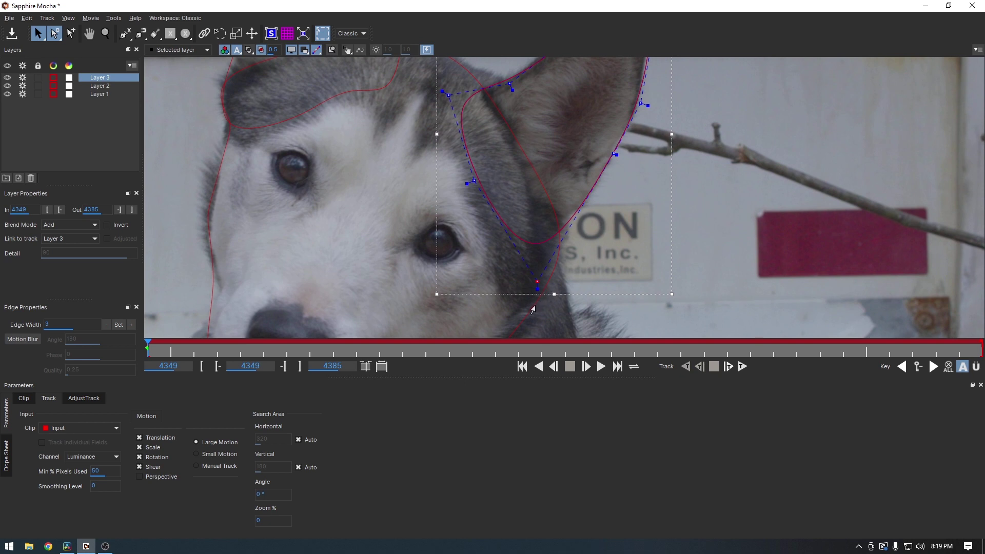
{"action": "scroll", "coordinate": [700, 224], "scroll_direction": "down", "scroll_amount": 4}
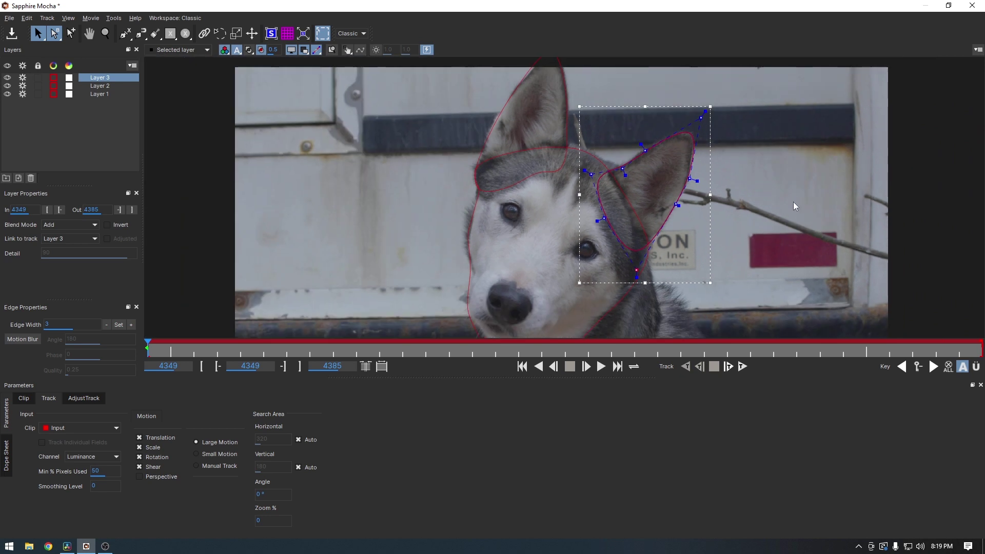
{"action": "left_click_drag", "start_coordinate": [793, 206], "coordinate": [710, 210]}
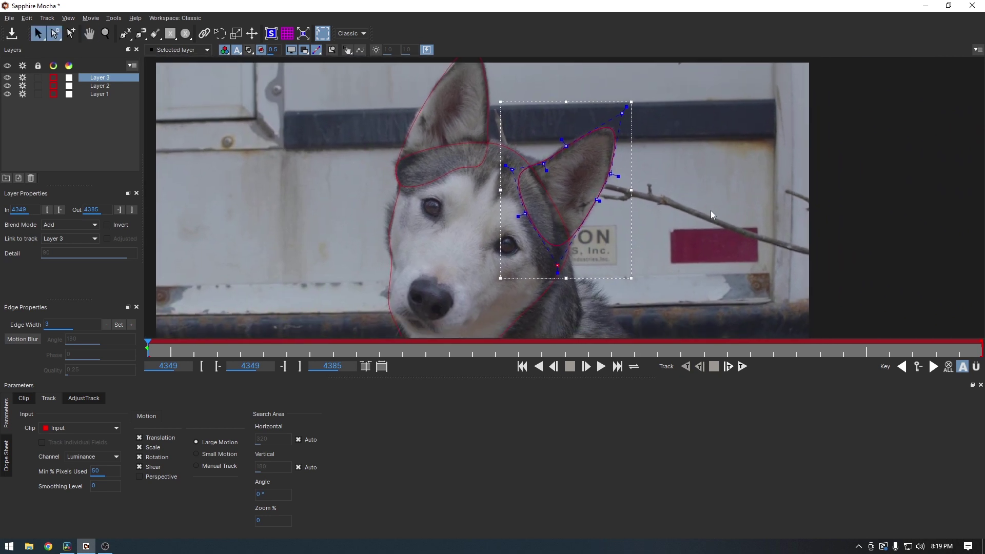
- Track the Layer 3 ear mask forward through the clip, then stop tracking
{"action": "left_click", "coordinate": [742, 366]}
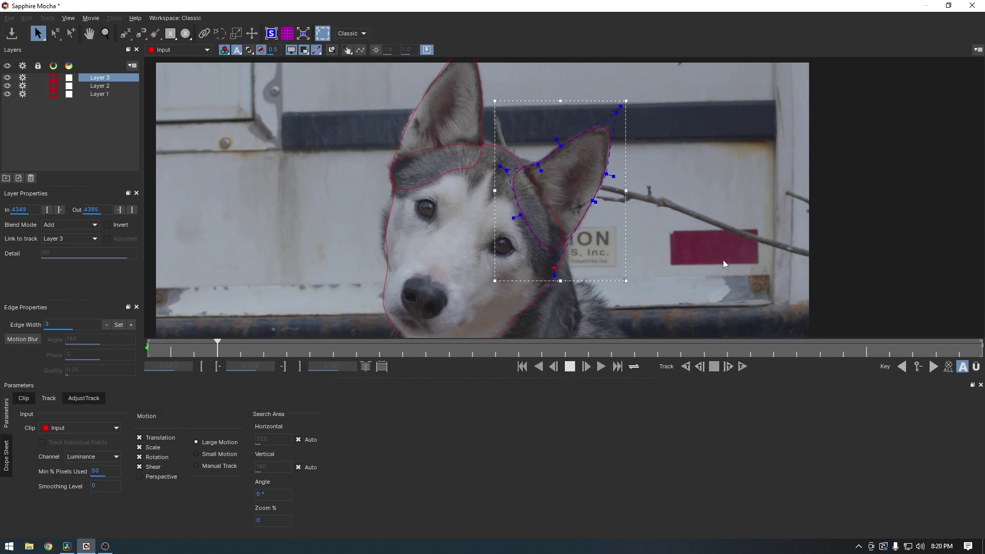
{"action": "scroll", "coordinate": [703, 267], "scroll_direction": "down", "scroll_amount": 5}
{"action": "left_click_drag", "start_coordinate": [687, 273], "coordinate": [668, 213]}
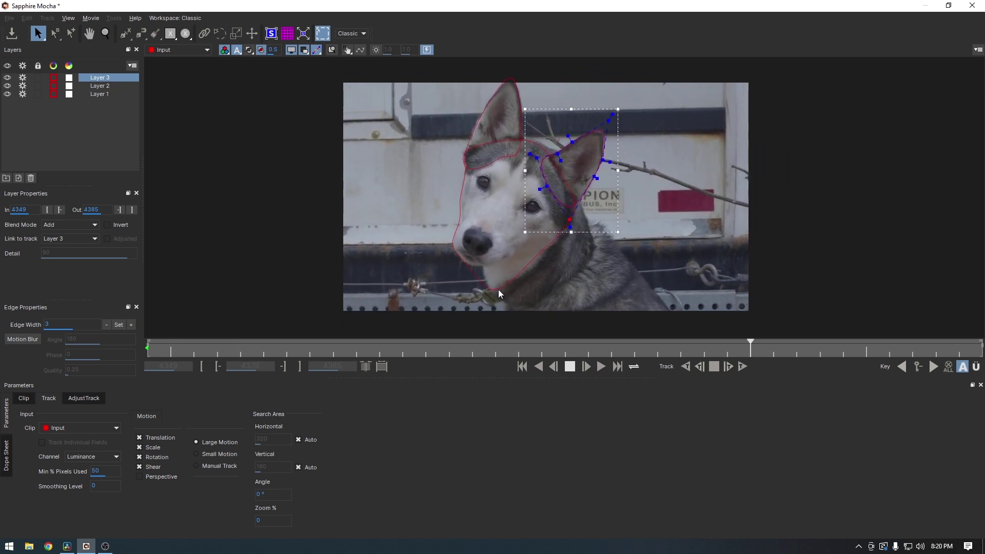
{"action": "key", "text": "space"}
- Draw a rectangular mask near the dog's chest, then delete the unwanted shape
{"action": "scroll", "coordinate": [649, 280], "scroll_direction": "up", "scroll_amount": 6}
{"action": "key", "text": "x"}
{"action": "left_click_drag", "start_coordinate": [614, 278], "coordinate": [627, 265]}
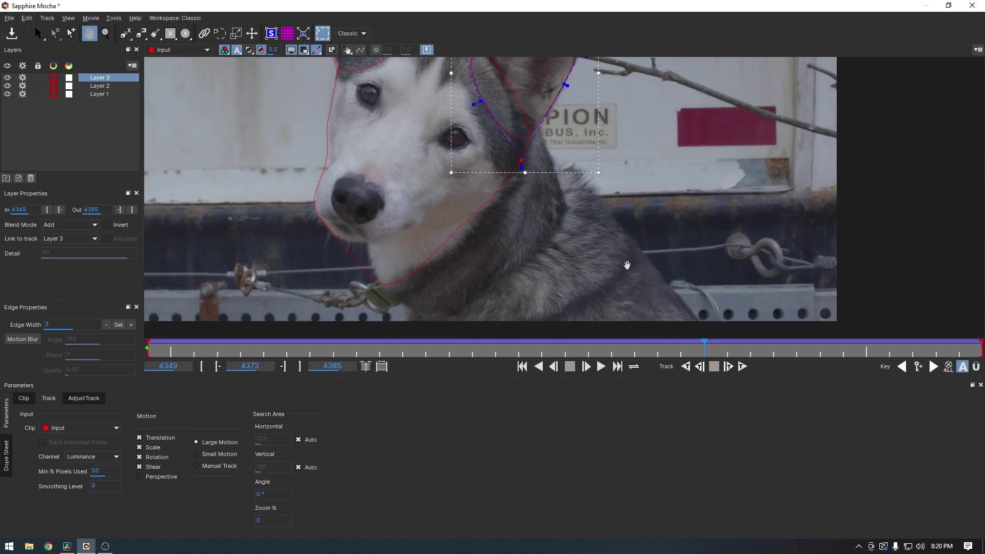
{"action": "key", "text": "s"}
{"action": "left_click", "coordinate": [170, 33]}
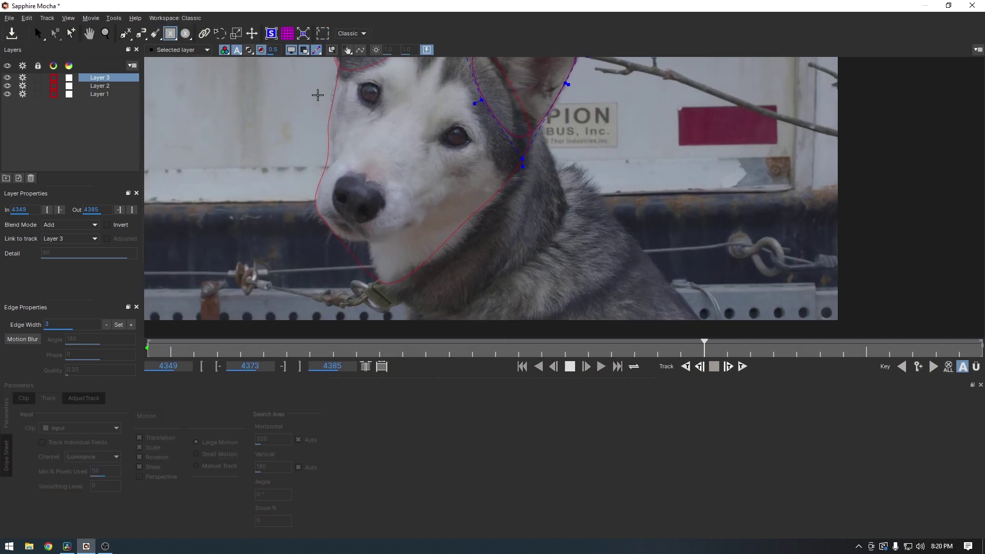
{"action": "left_click_drag", "start_coordinate": [478, 219], "coordinate": [539, 138]}
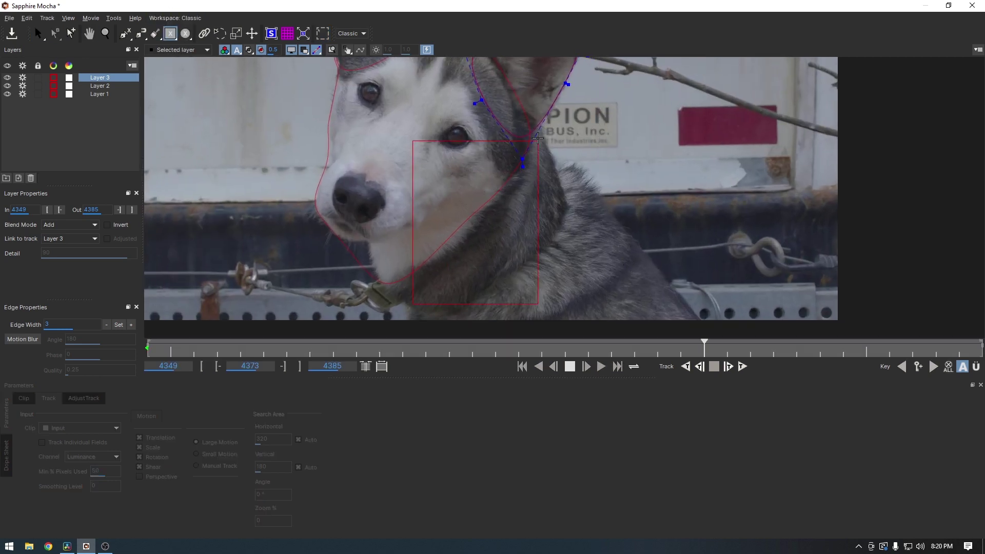
{"action": "key", "text": "Delete"}
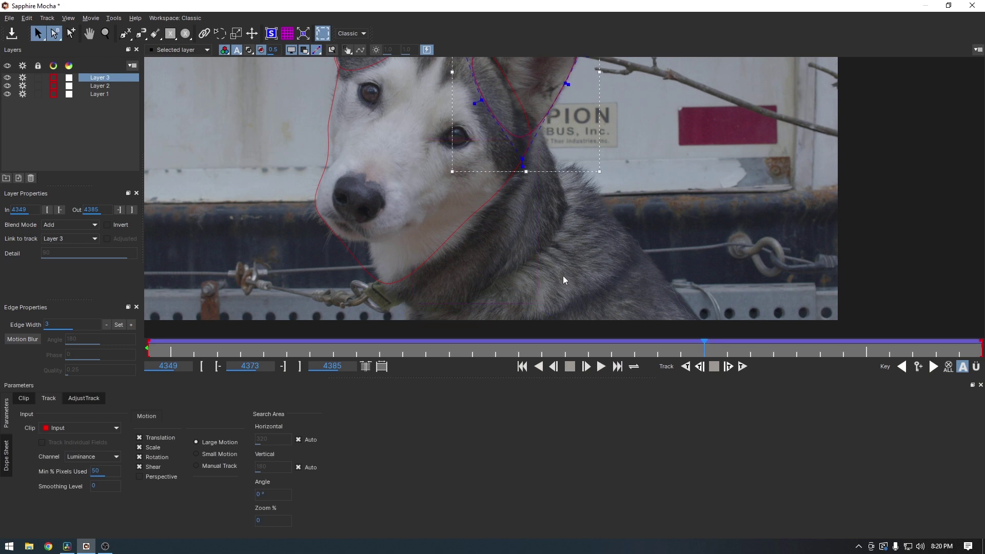
- Draw a Layer 5 ellipse over the cheek and neck and widen it along the face edge
{"action": "left_click", "coordinate": [185, 38]}
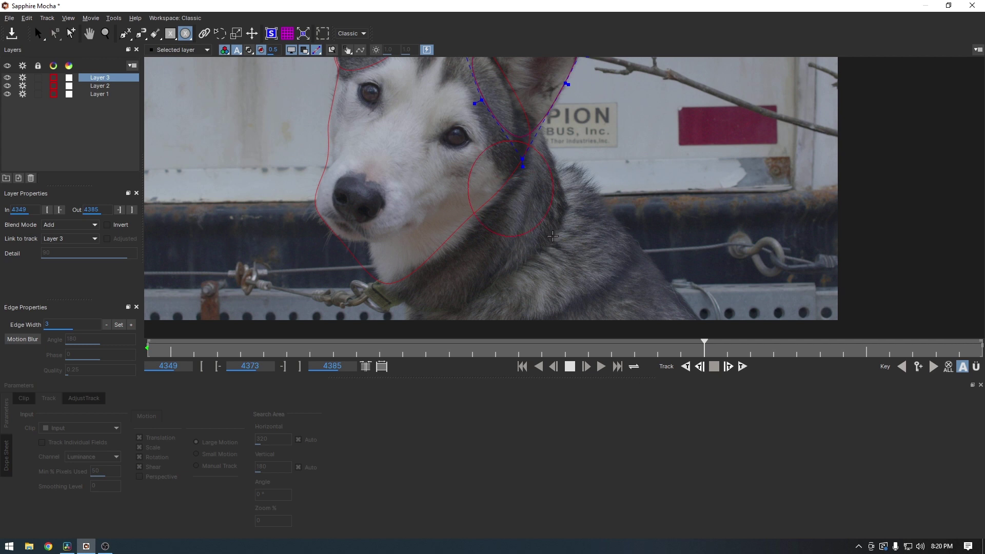
{"action": "left_click_drag", "start_coordinate": [552, 236], "coordinate": [553, 236]}
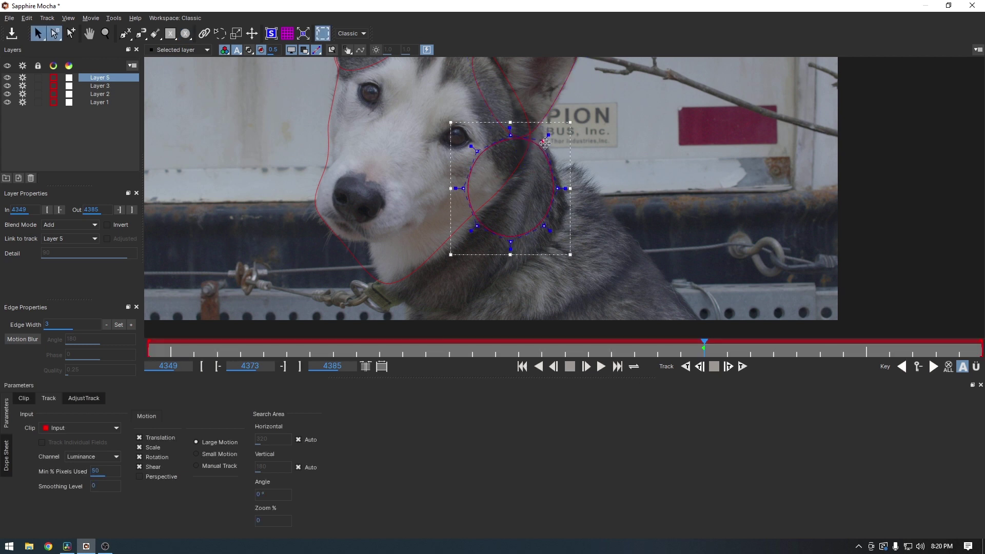
{"action": "left_click_drag", "start_coordinate": [557, 193], "coordinate": [573, 209]}
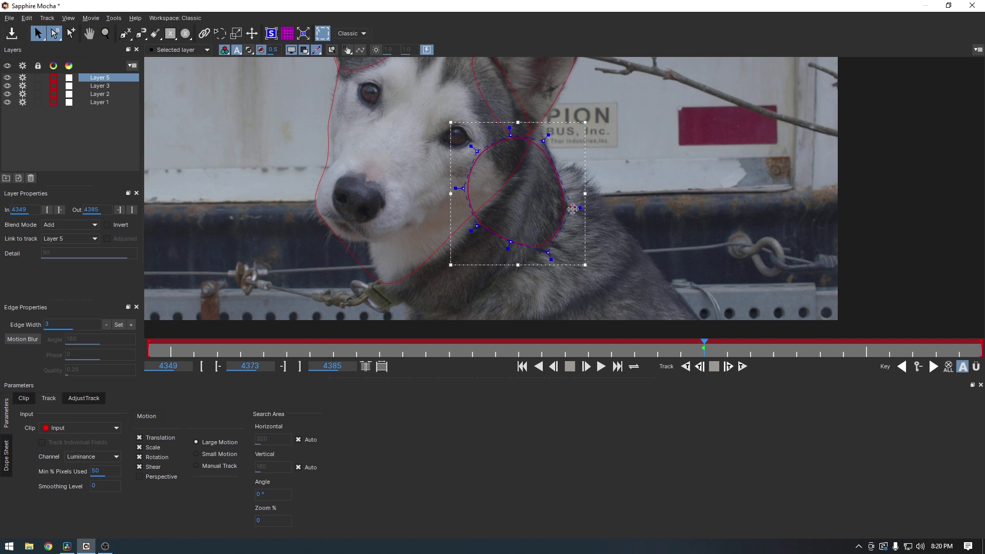
{"action": "left_click_drag", "start_coordinate": [511, 138], "coordinate": [535, 98]}
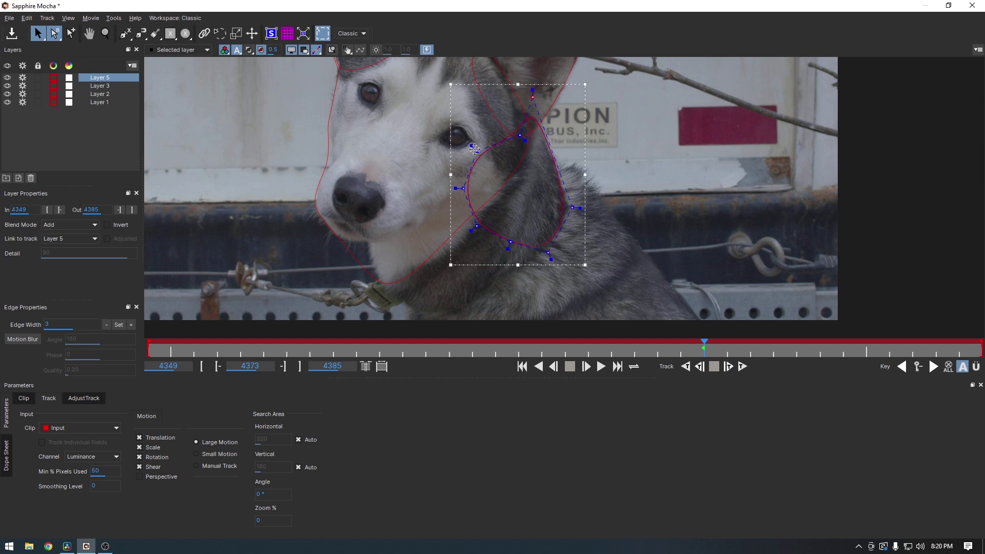
{"action": "left_click_drag", "start_coordinate": [475, 149], "coordinate": [480, 183]}
- Pull the shape's left points down along the jaw and face outline
{"action": "key", "text": "x"}
{"action": "left_click_drag", "start_coordinate": [440, 251], "coordinate": [485, 192]}
{"action": "left_click_drag", "start_coordinate": [509, 128], "coordinate": [407, 244]}
{"action": "left_click_drag", "start_coordinate": [530, 163], "coordinate": [471, 248]}
{"action": "left_click_drag", "start_coordinate": [527, 126], "coordinate": [469, 225]}
{"action": "key", "text": "x"}
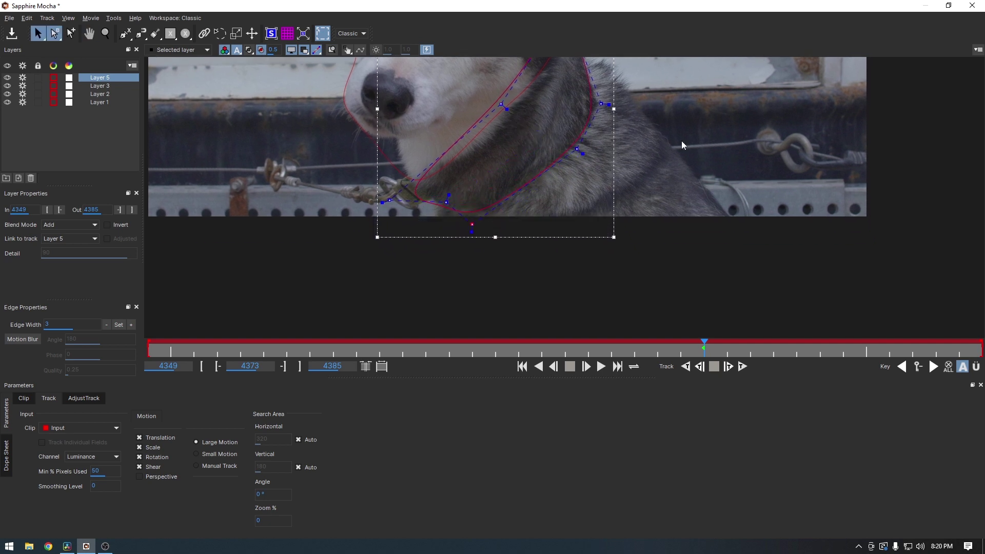
- Pan to the neck and nudge the lower mask points to follow the neck fur
{"action": "key", "text": "x"}
{"action": "left_click_drag", "start_coordinate": [682, 146], "coordinate": [733, 165]}
{"action": "key", "text": "s"}
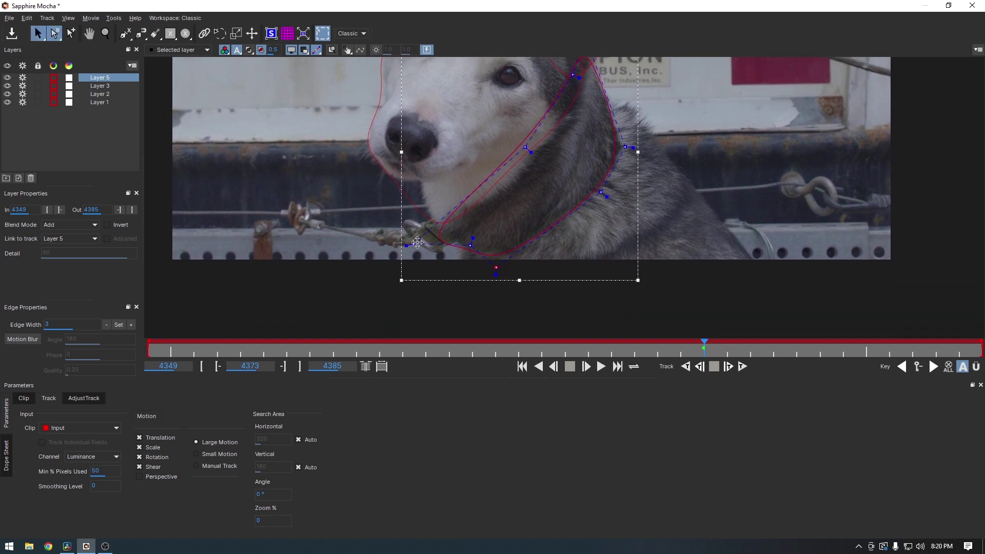
{"action": "left_click_drag", "start_coordinate": [417, 243], "coordinate": [412, 226]}
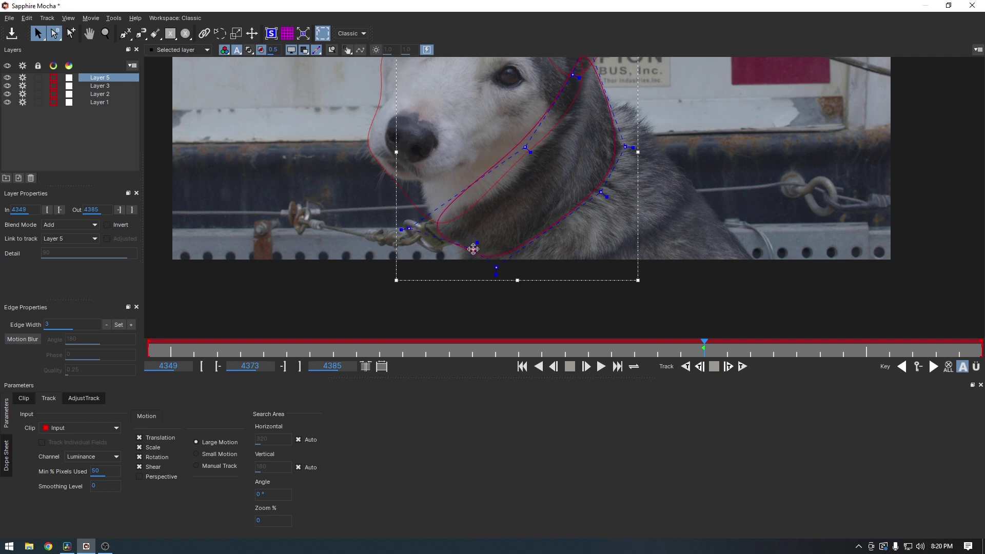
{"action": "left_click_drag", "start_coordinate": [499, 268], "coordinate": [502, 266]}
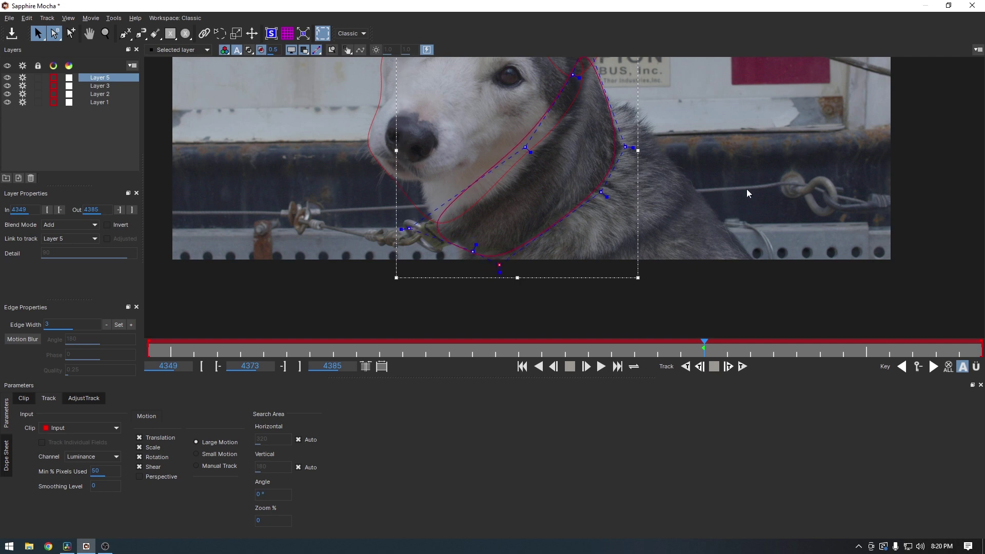
{"action": "left_click_drag", "start_coordinate": [748, 194], "coordinate": [751, 209]}
- Track the Layer 5 neck mask forward, then from frame 4373 track it backward to 4349
{"action": "left_click", "coordinate": [742, 366]}
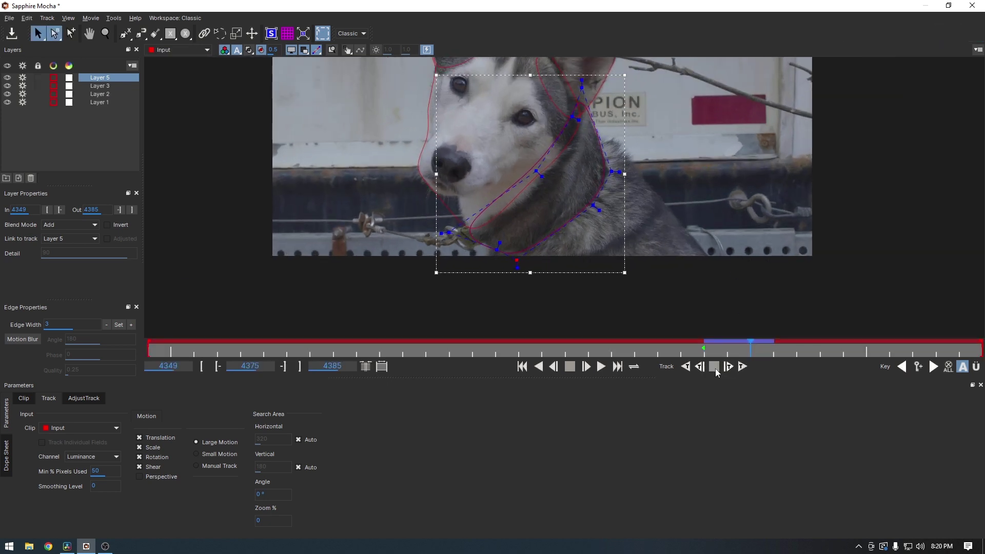
{"action": "left_click", "coordinate": [743, 367]}
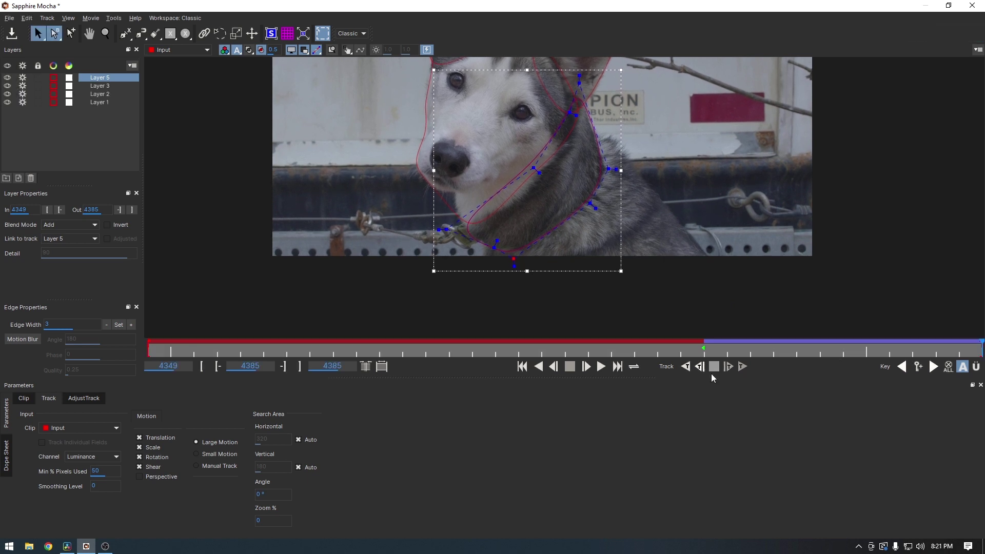
{"action": "left_click", "coordinate": [706, 353]}
{"action": "left_click", "coordinate": [686, 367]}
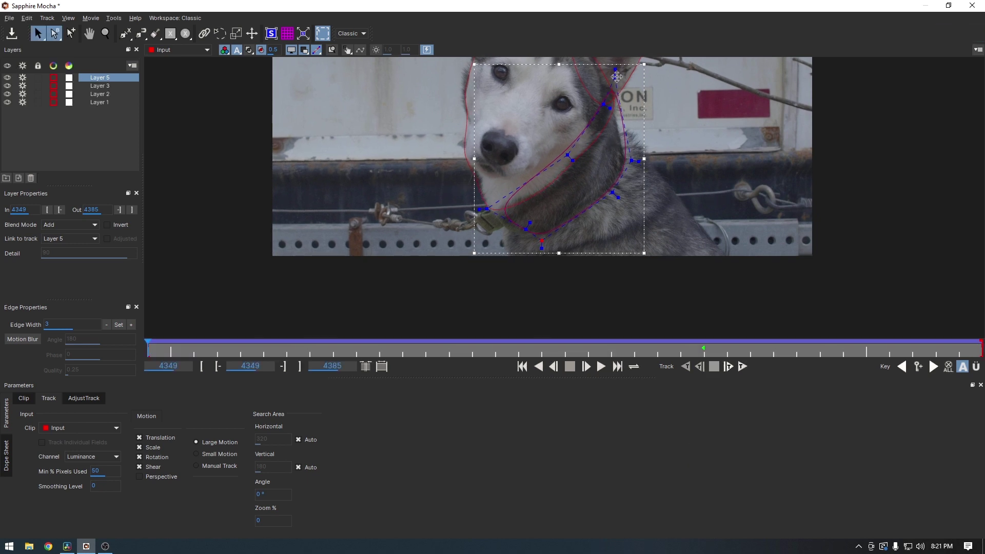
- Move the top point, track the neck mask forward, then return to frame 4349
{"action": "mouse_move", "coordinate": [614, 77]}
{"action": "left_mouse_down"}
{"action": "mouse_move", "coordinate": [606, 81]}
{"action": "mouse_move", "coordinate": [602, 67]}
{"action": "left_mouse_up"}
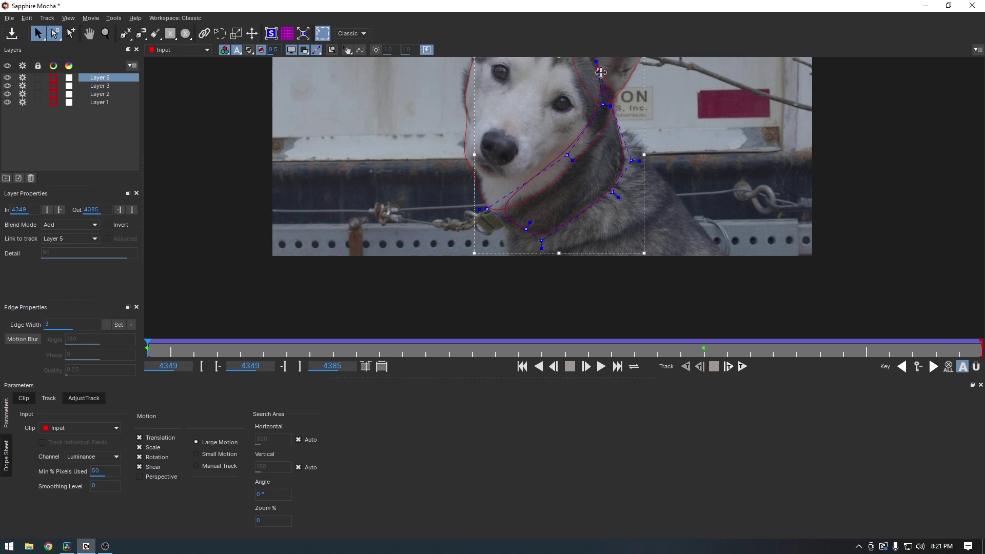
{"action": "left_click", "coordinate": [742, 366]}
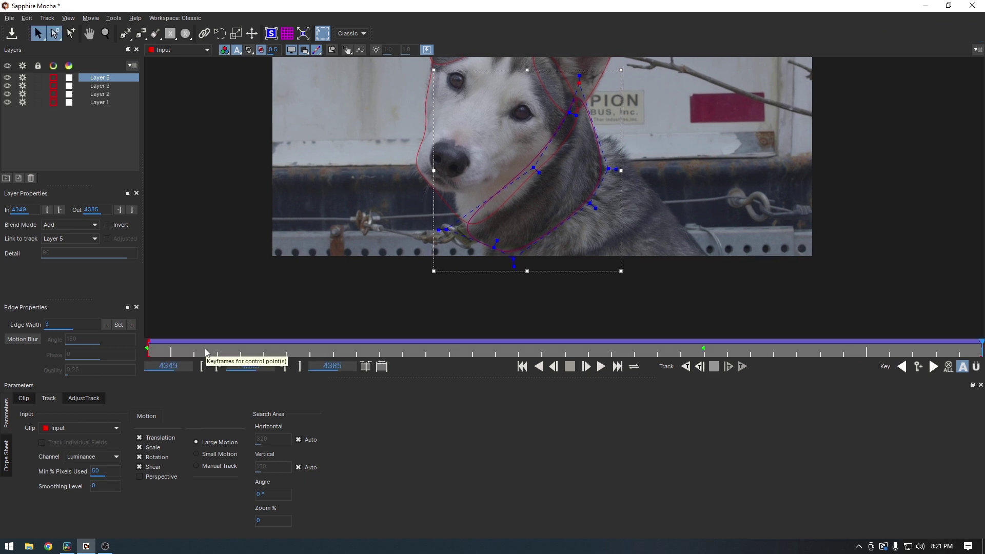
{"action": "left_click_drag", "start_coordinate": [183, 352], "coordinate": [132, 356]}
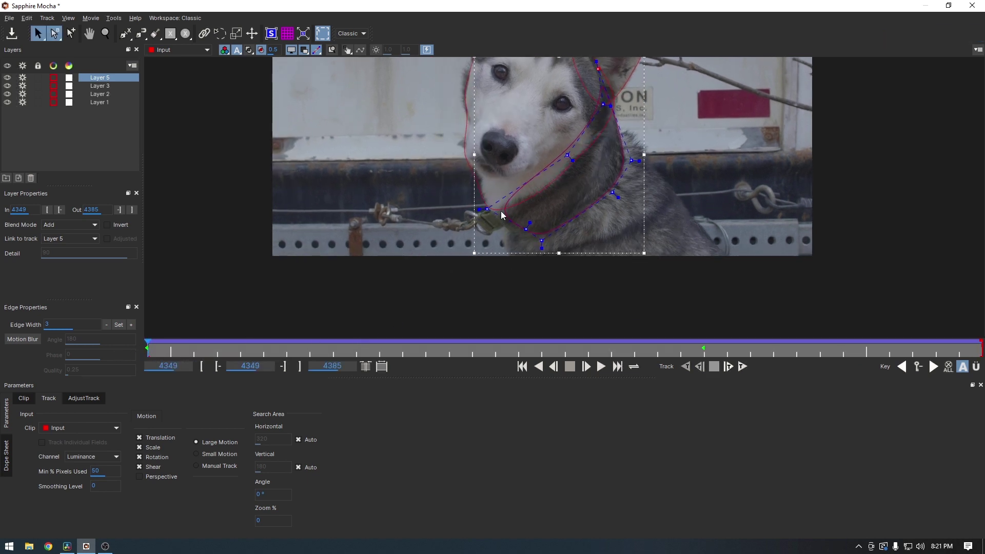
- Refit the neck mask's left and bottom points on frame 4349
{"action": "left_click_drag", "start_coordinate": [485, 209], "coordinate": [458, 216]}
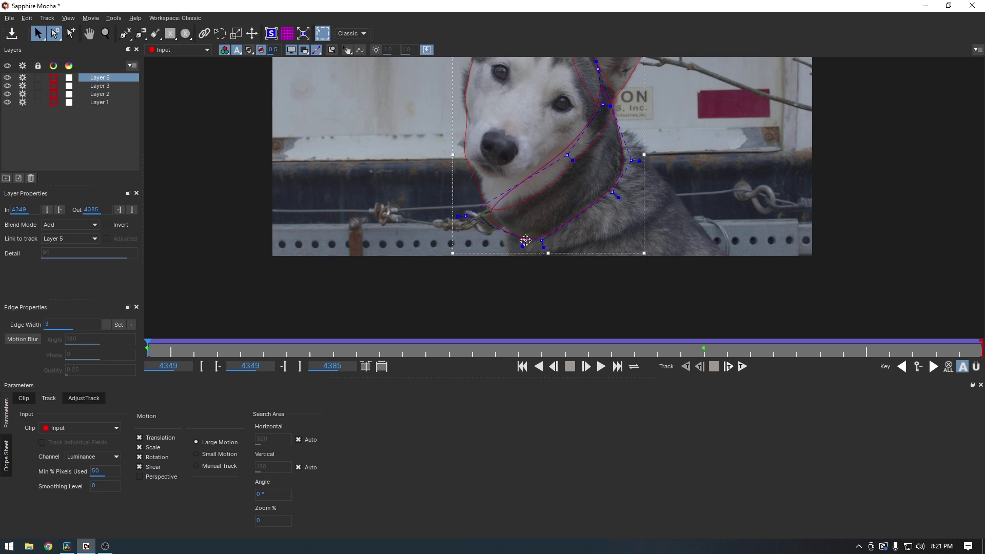
{"action": "left_click_drag", "start_coordinate": [543, 243], "coordinate": [545, 244]}
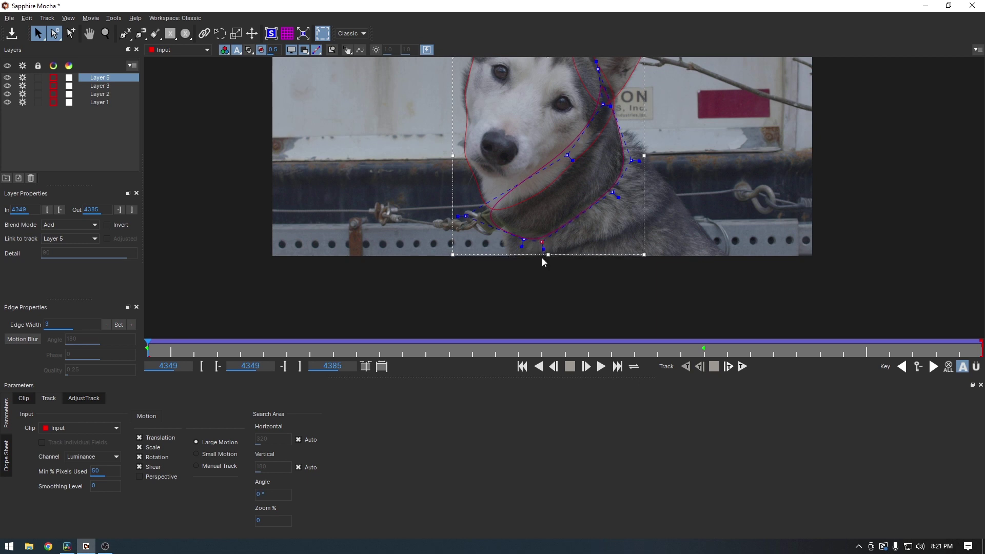
{"action": "left_click_drag", "start_coordinate": [464, 214], "coordinate": [460, 203]}
- Save the Mocha project, track forward again, replay from frame 4349, and close Mocha
{"action": "key", "text": "ctrl+s"}
{"action": "left_click", "coordinate": [743, 371]}
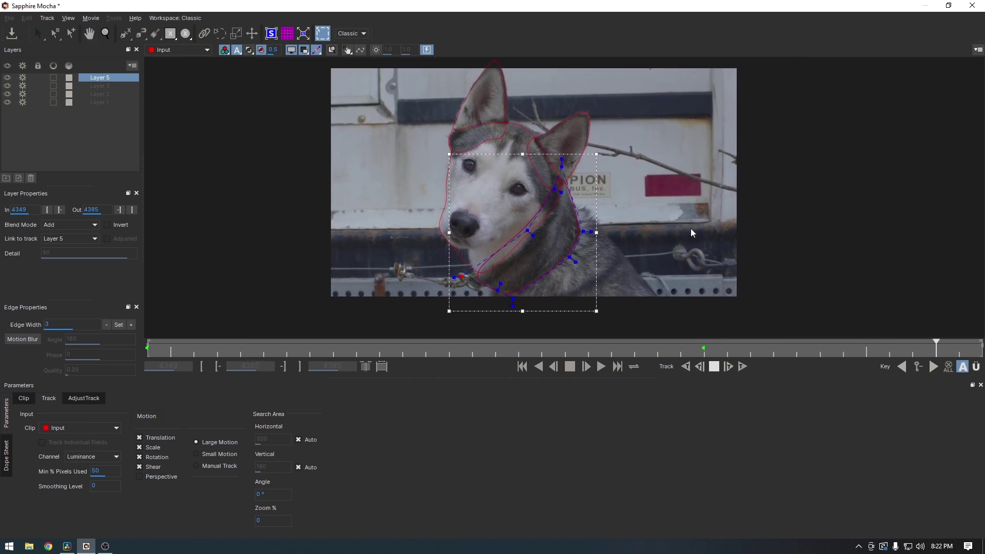
{"action": "left_click_drag", "start_coordinate": [198, 351], "coordinate": [149, 352]}
{"action": "key", "text": "space"}
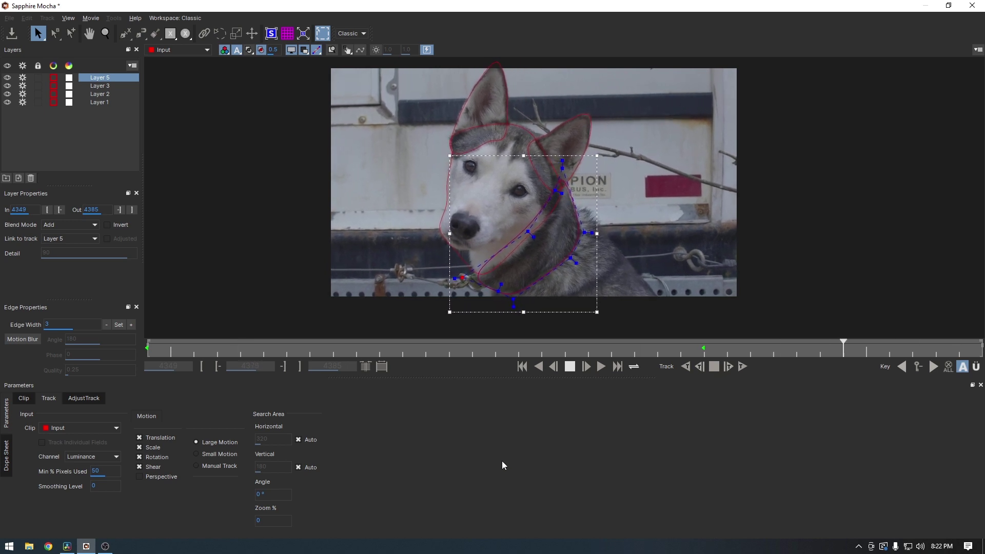
{"action": "left_click", "coordinate": [972, 5]}
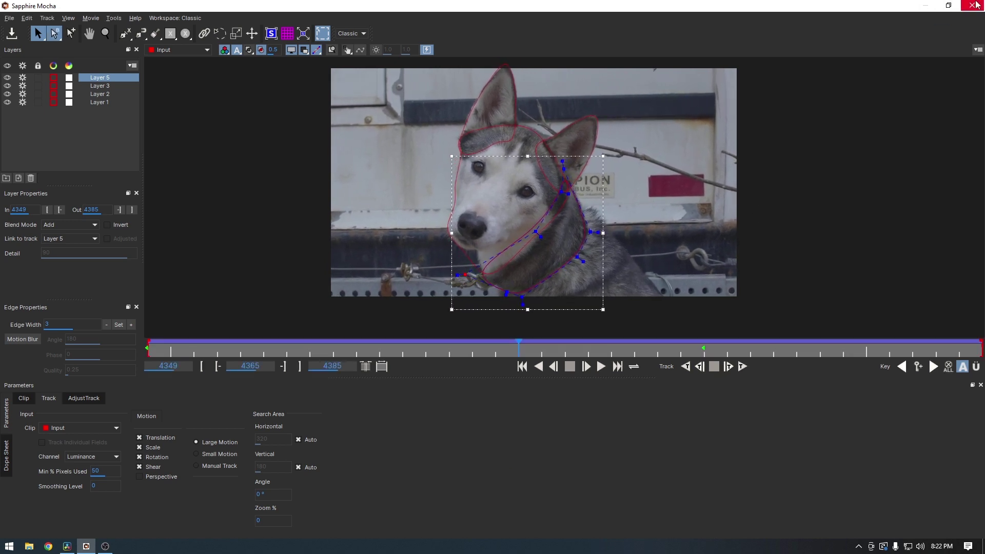
- Preview the mask alone with Show Mocha Only, then turn it off and enable Invert Mocha
{"action": "left_click_drag", "start_coordinate": [648, 396], "coordinate": [580, 402]}
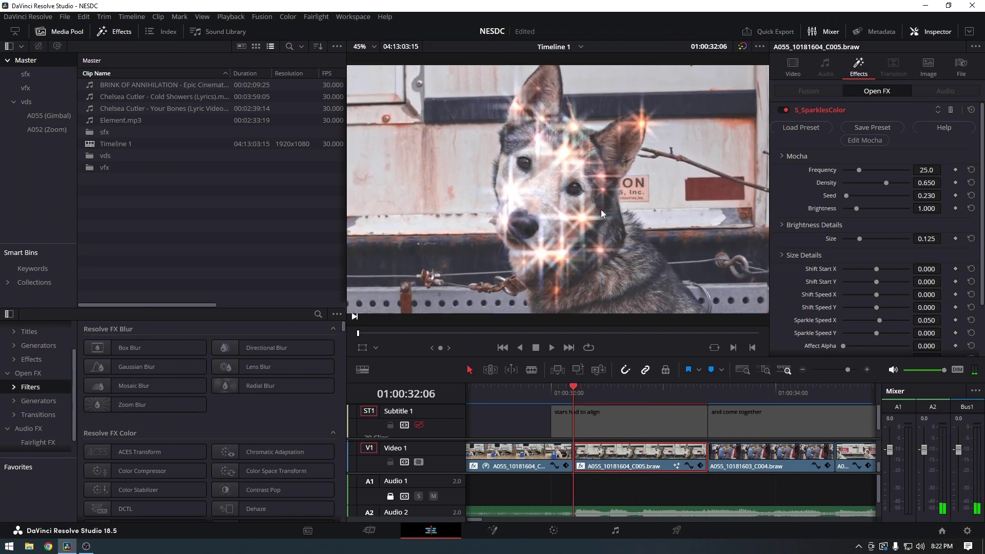
{"action": "left_click", "coordinate": [783, 155]}
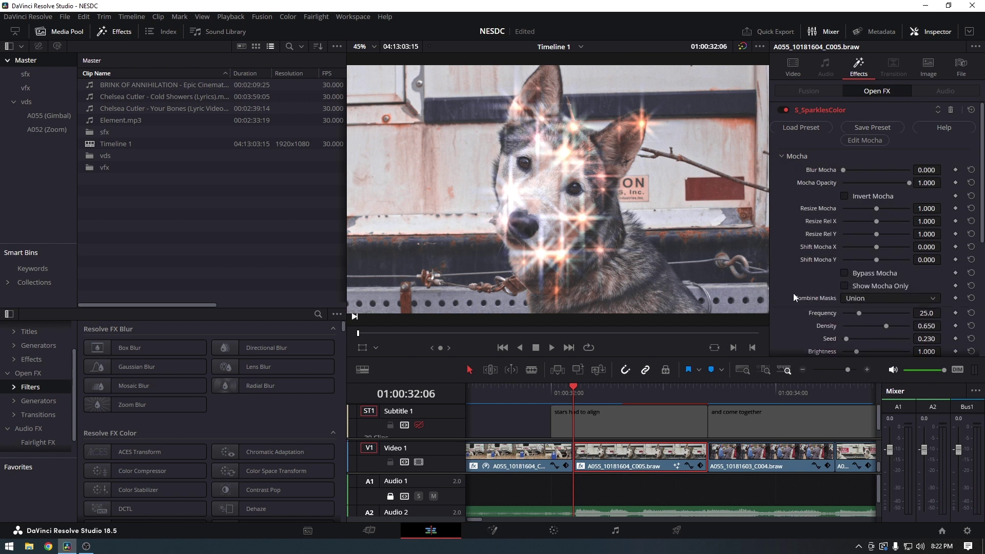
{"action": "left_click", "coordinate": [844, 286]}
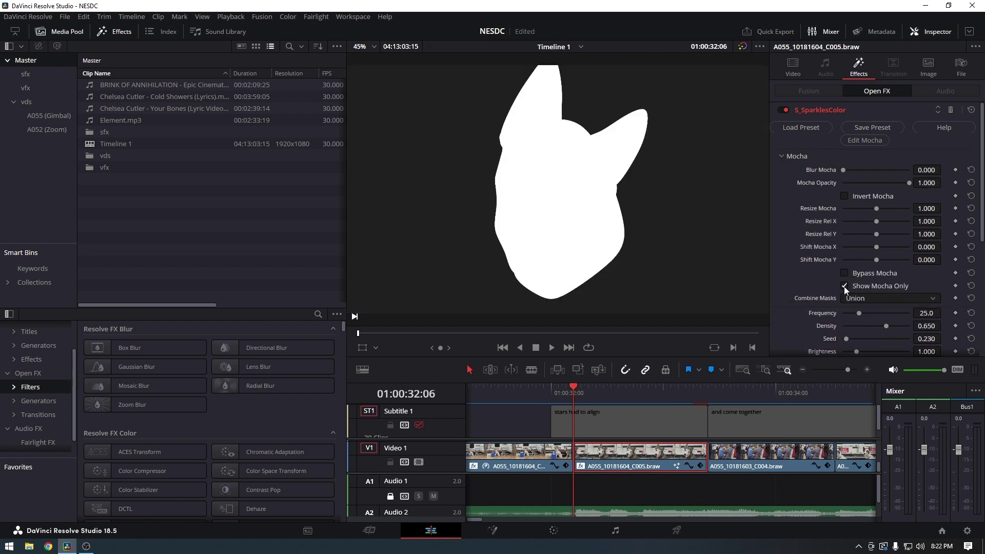
{"action": "key", "text": "space"}
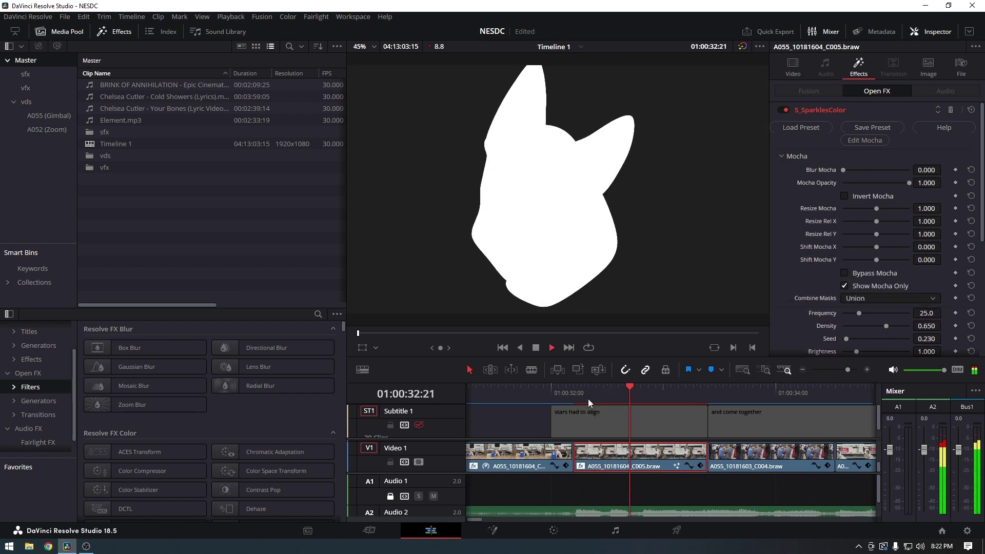
{"action": "key", "text": "space"}
{"action": "key", "text": "space"}
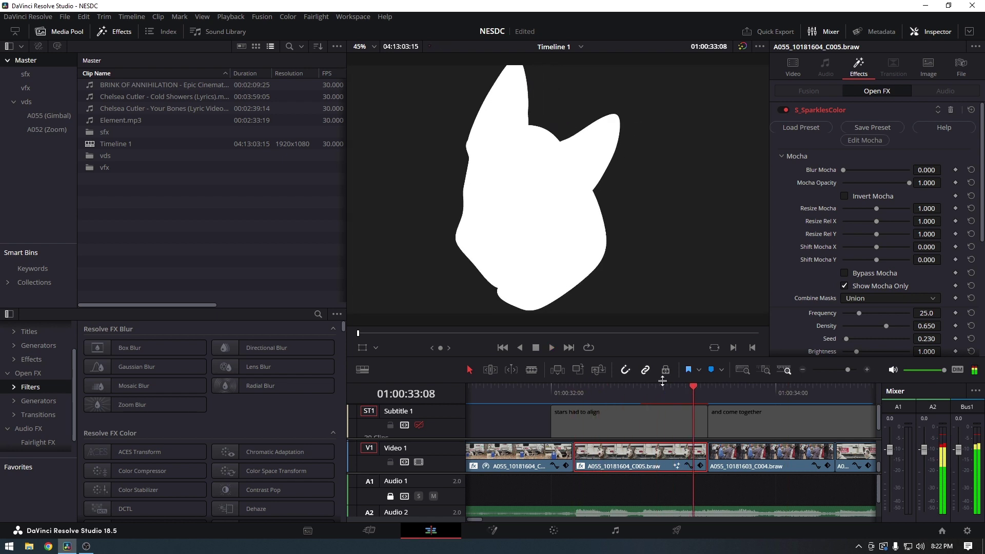
{"action": "left_click", "coordinate": [576, 394]}
{"action": "left_click", "coordinate": [845, 286]}
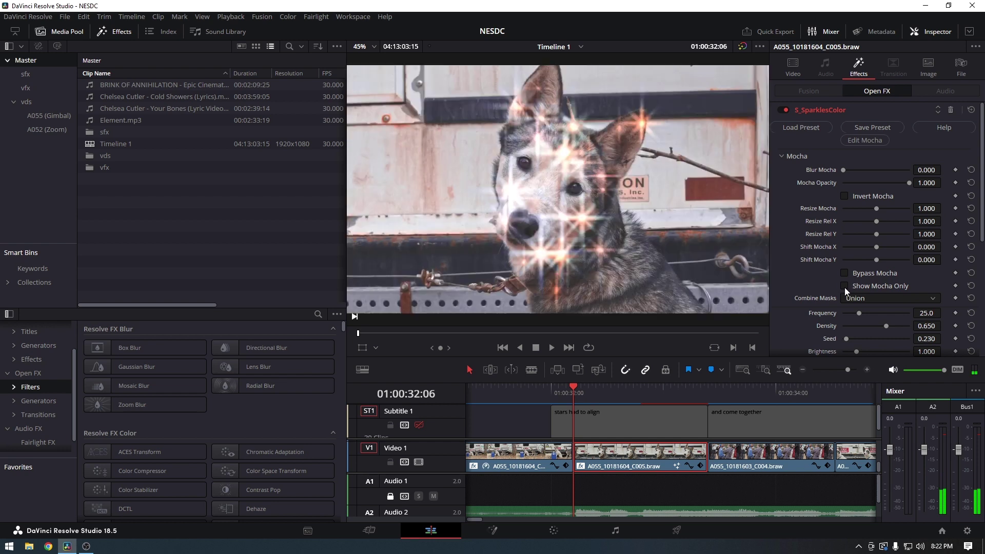
{"action": "left_click", "coordinate": [844, 195]}
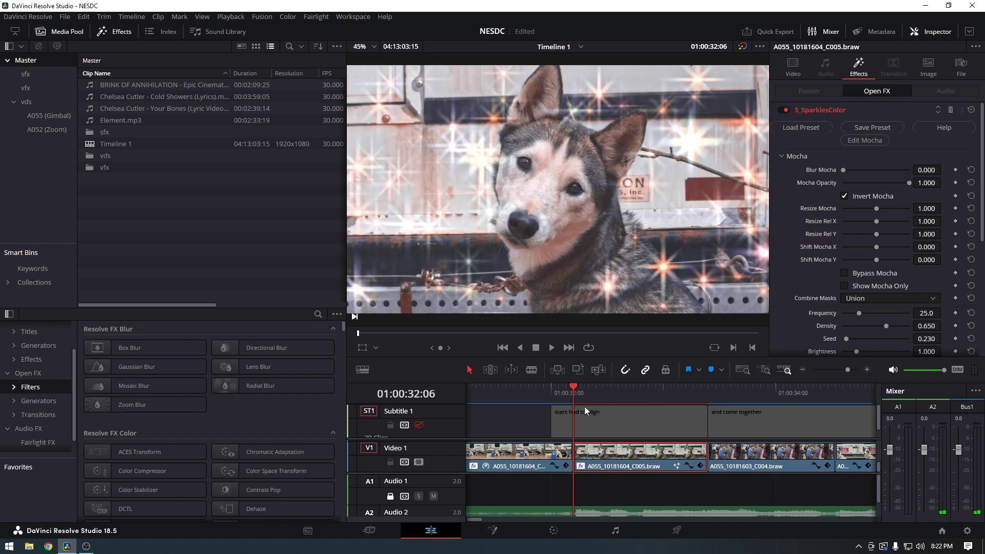